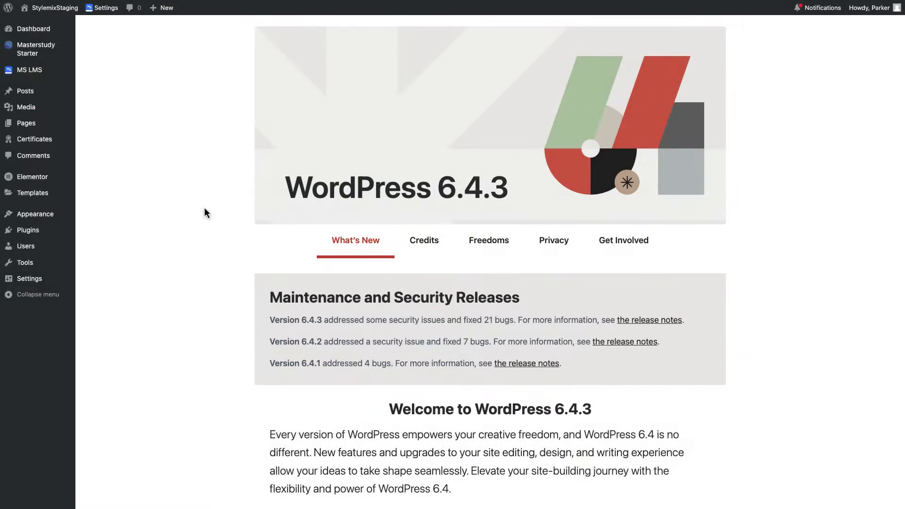
- Enable the Social Login addon from the MS LMS Addons page
mouse_move(42, 71)
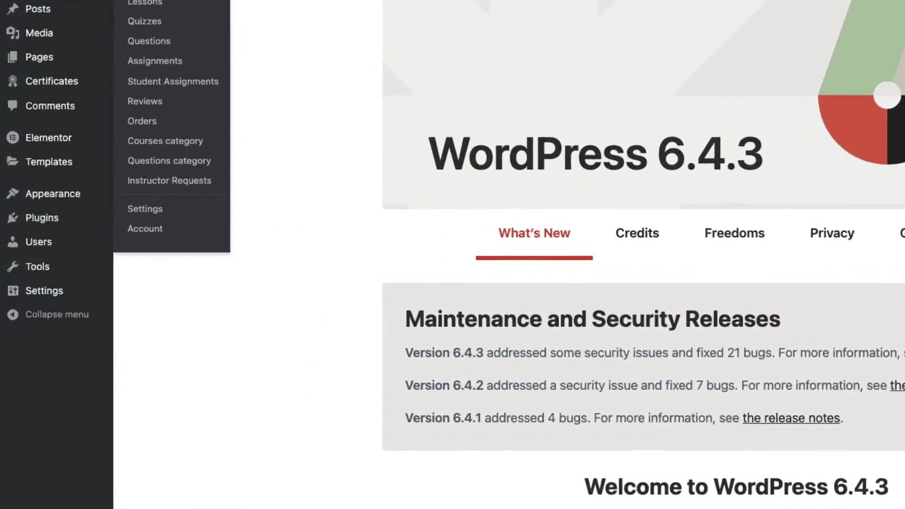
left_click(96, 222)
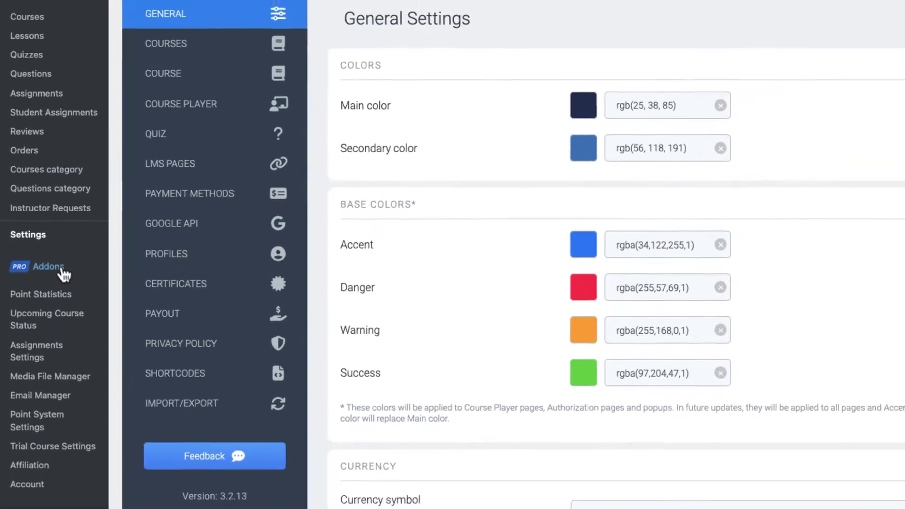
left_click(81, 273)
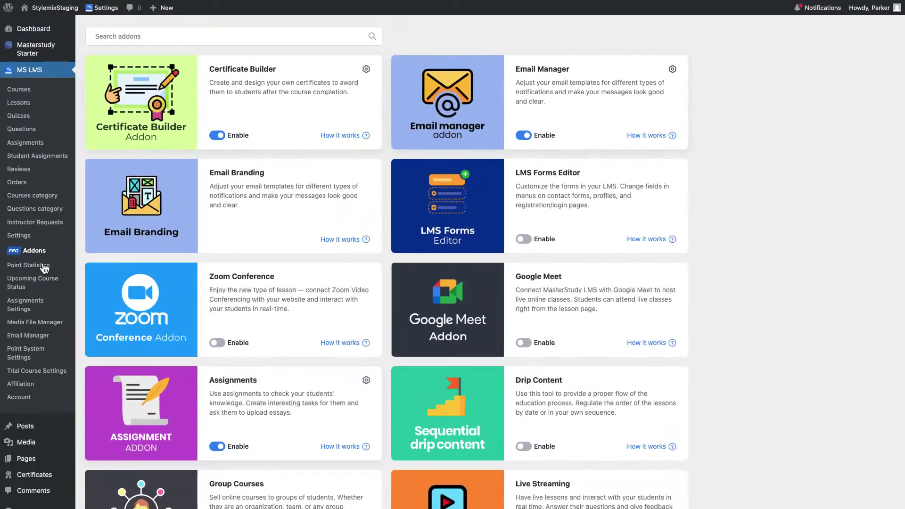
scroll(382, 266, "down", 15)
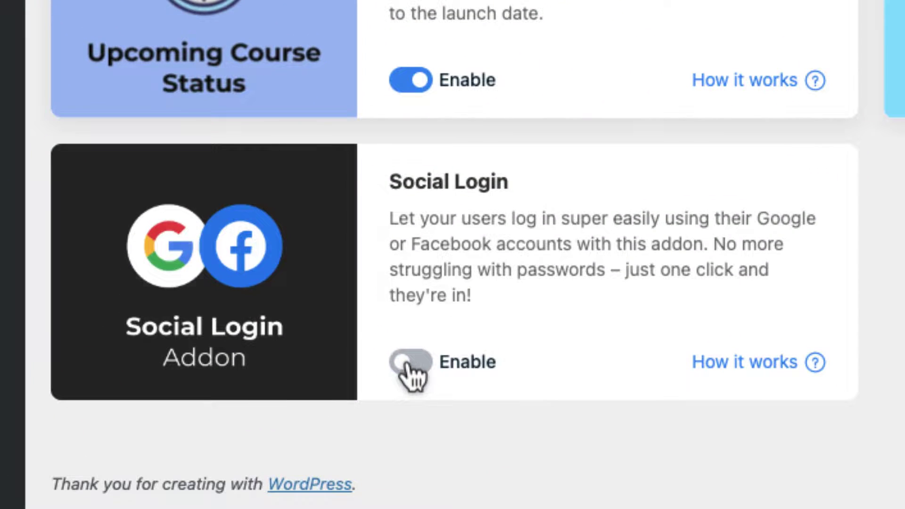
left_click(408, 365)
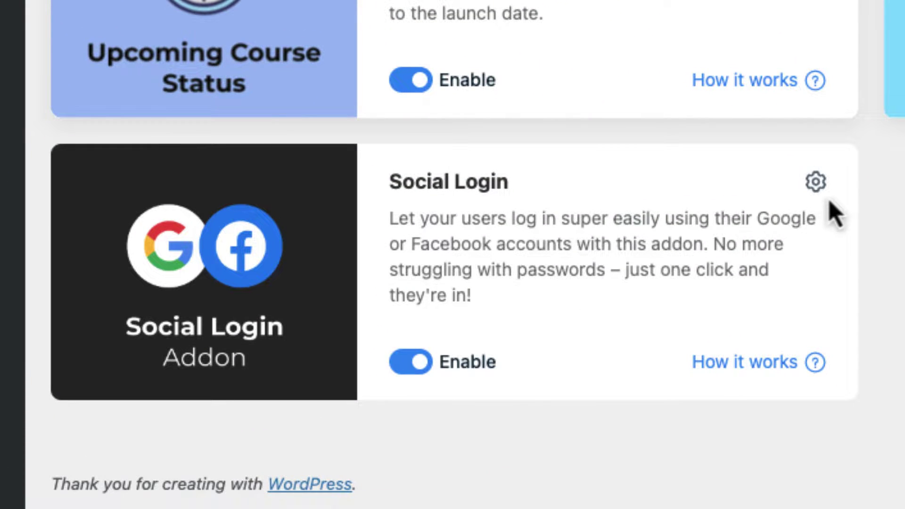
left_click(816, 184)
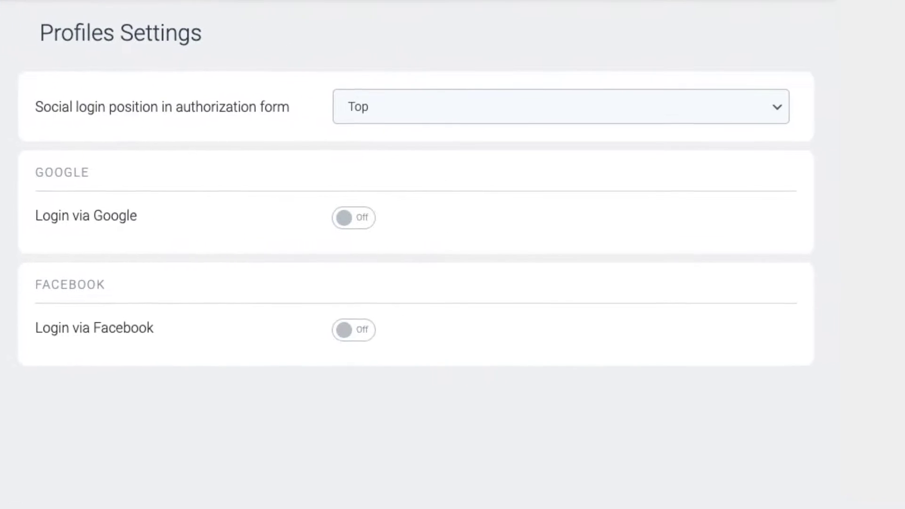
- Set the social login position to Bottom and switch Login via Google on
left_click(545, 113)
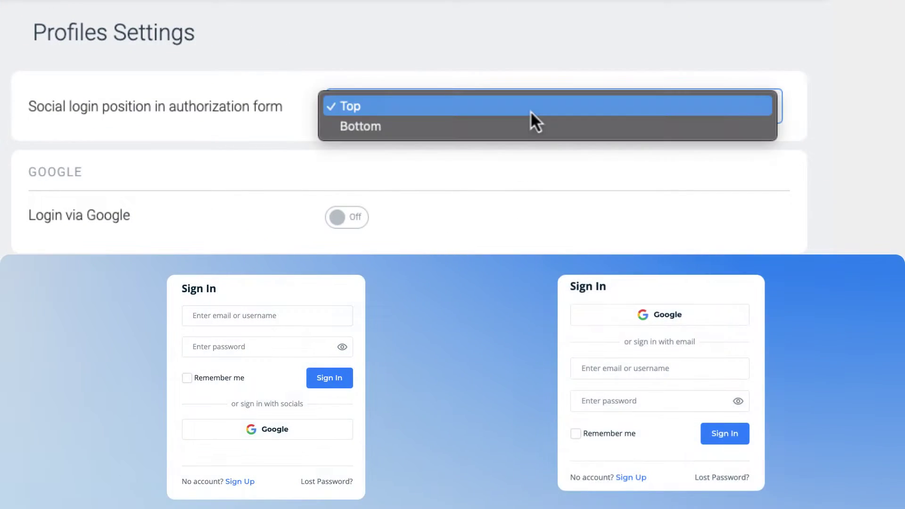
left_click(525, 124)
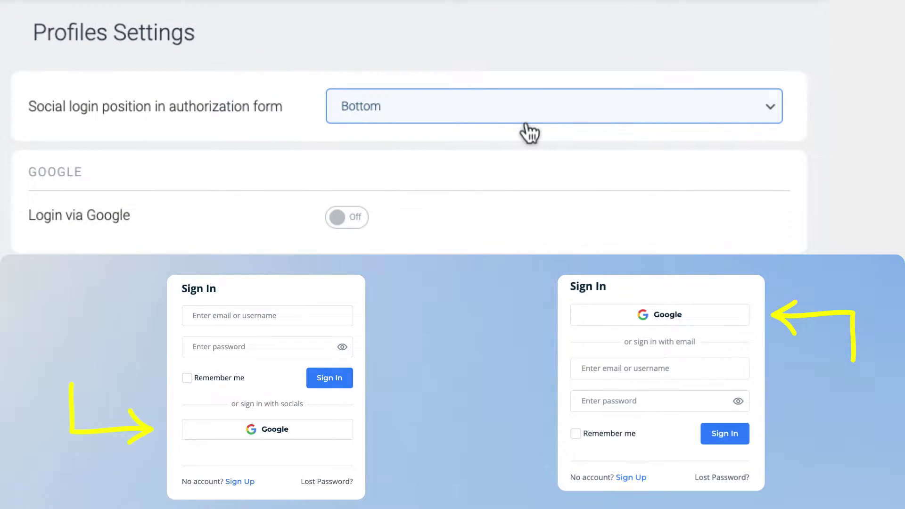
left_click(366, 218)
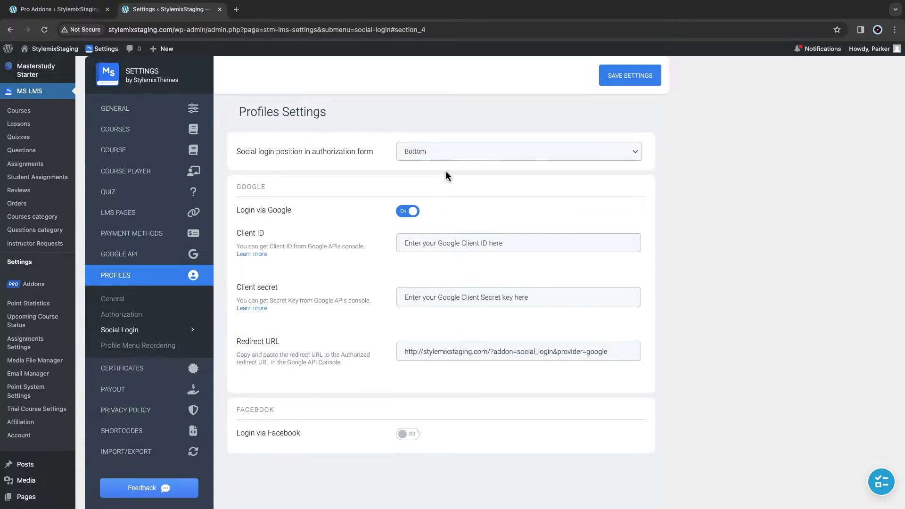
- Go to console.developers.google.com in a new Chrome tab
key("super+t")
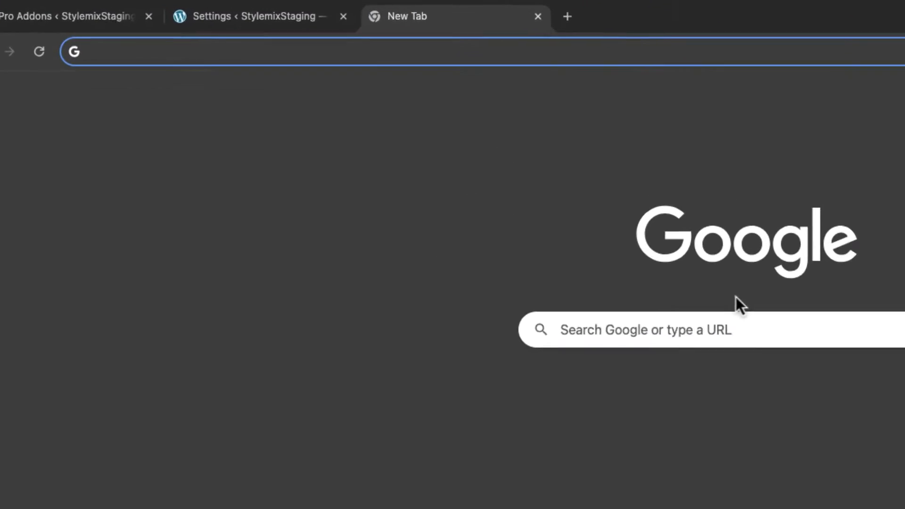
type("console")
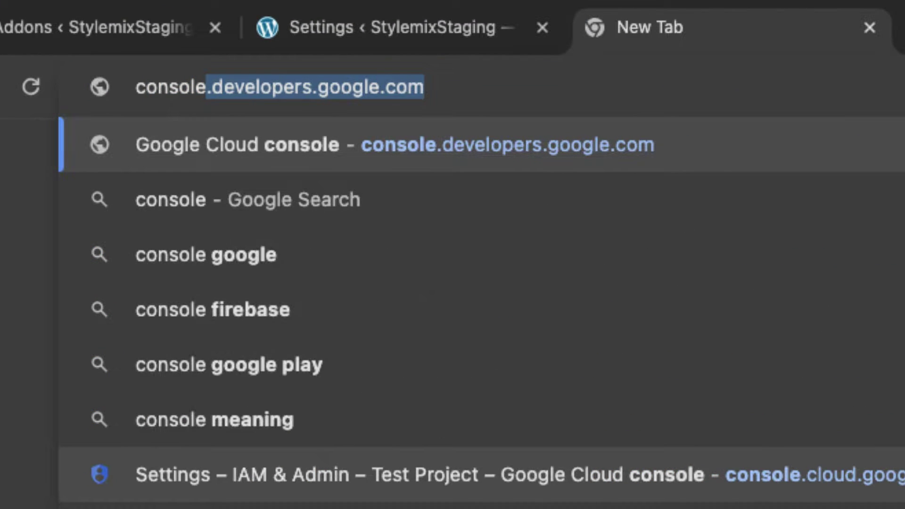
key("Right")
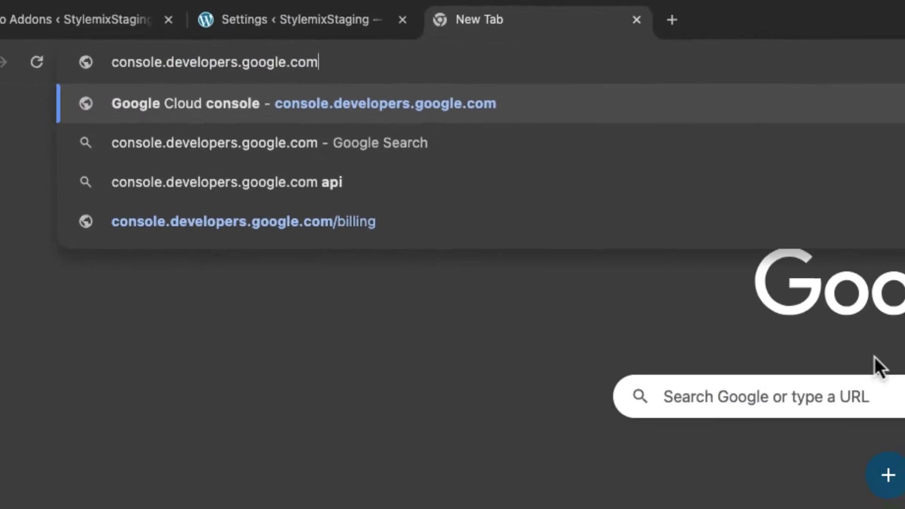
key("Return")
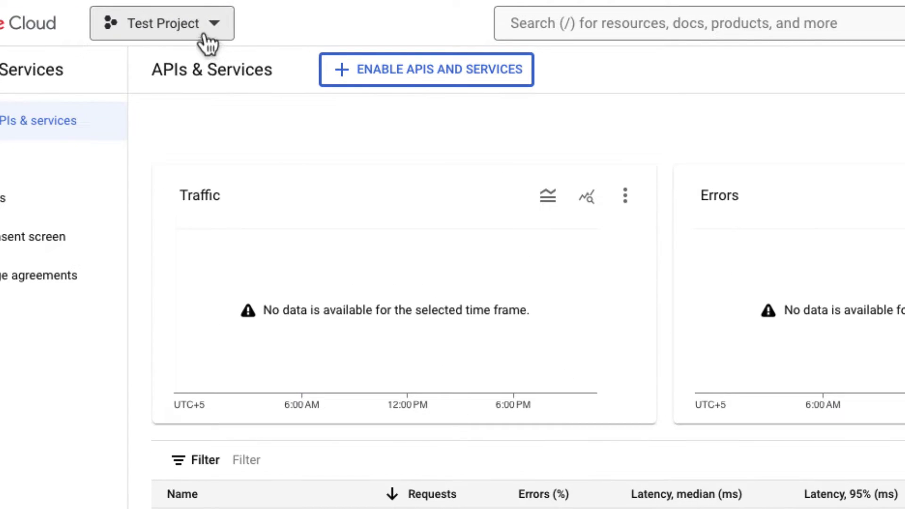
- Create the Google Cloud project 'Social Login MS LMS' and select it as current
left_click(206, 36)
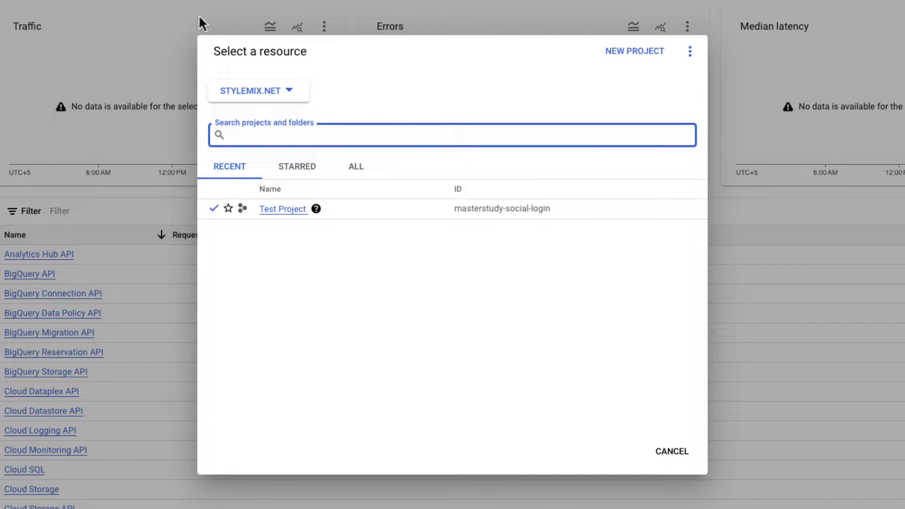
left_click(609, 60)
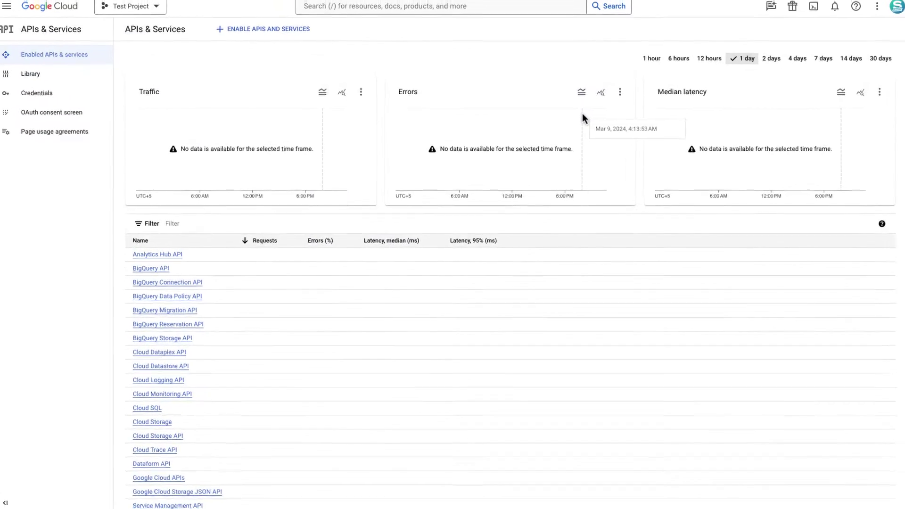
type("Social Login MS LMS")
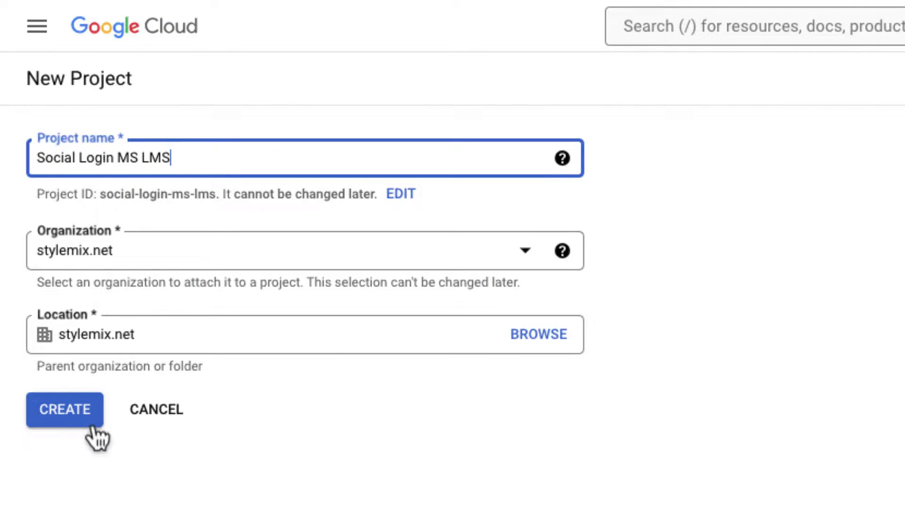
left_click(89, 417)
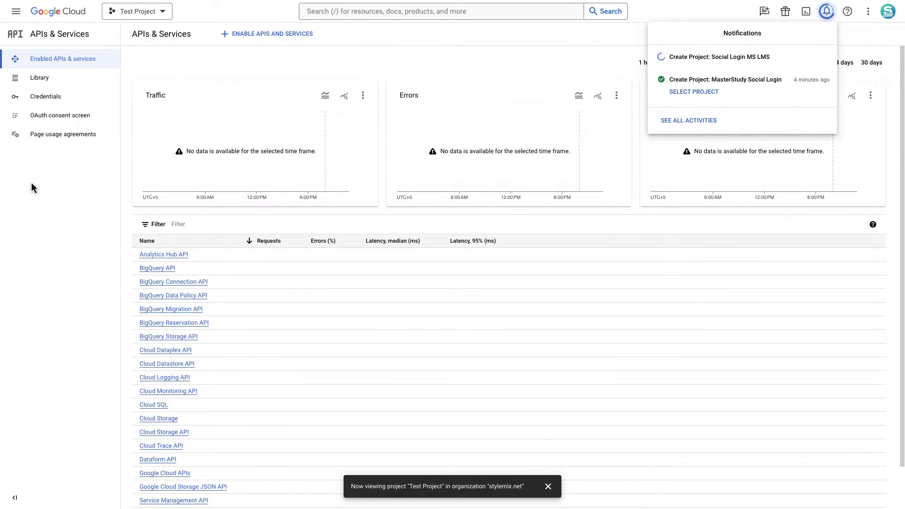
left_click(702, 74)
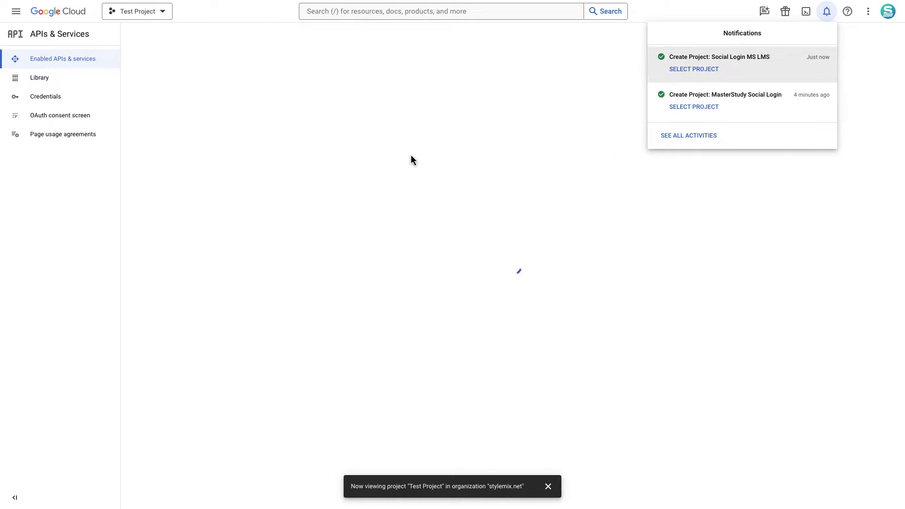
left_click(584, 59)
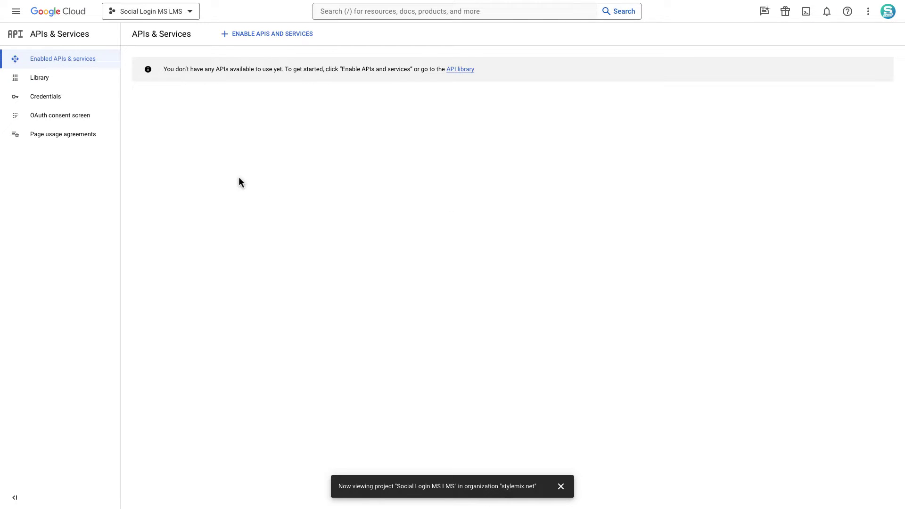
- Register the OAuth consent screen with app name 'Social Login', a support email and developer contact email
left_click(48, 115)
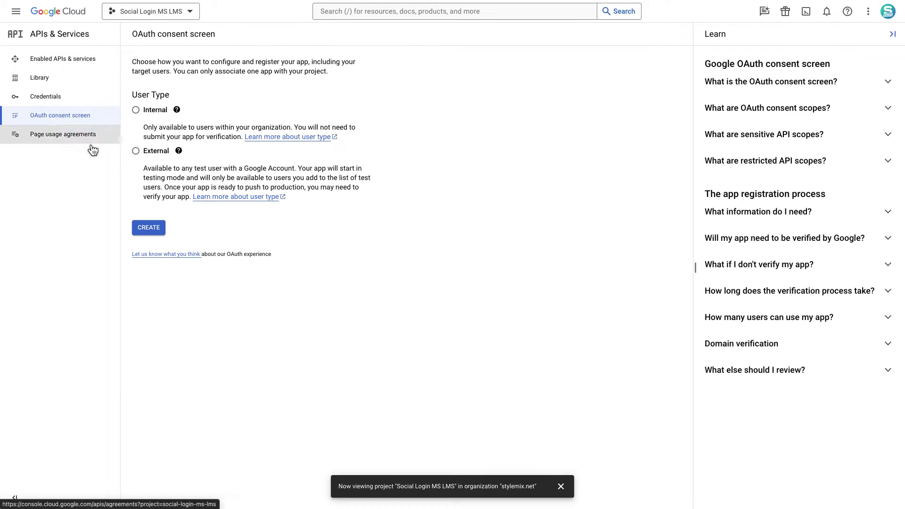
left_click(560, 486)
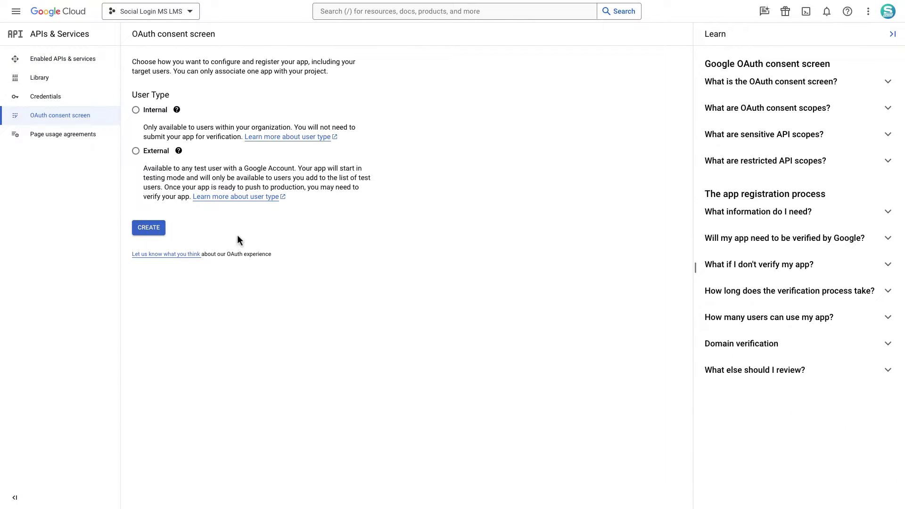
left_click(155, 232)
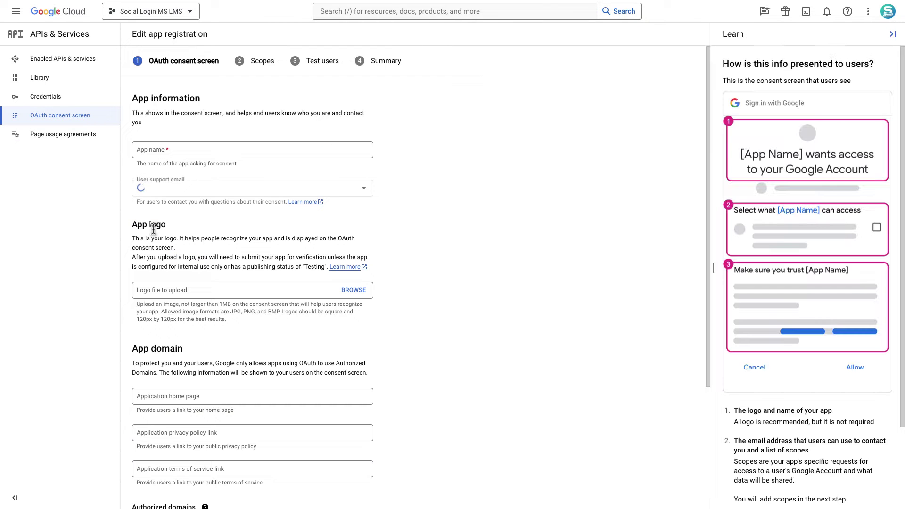
left_click(278, 148)
type("Social Login")
left_click(319, 188)
left_click(250, 236)
scroll(249, 237, "down", 3)
left_click(279, 456)
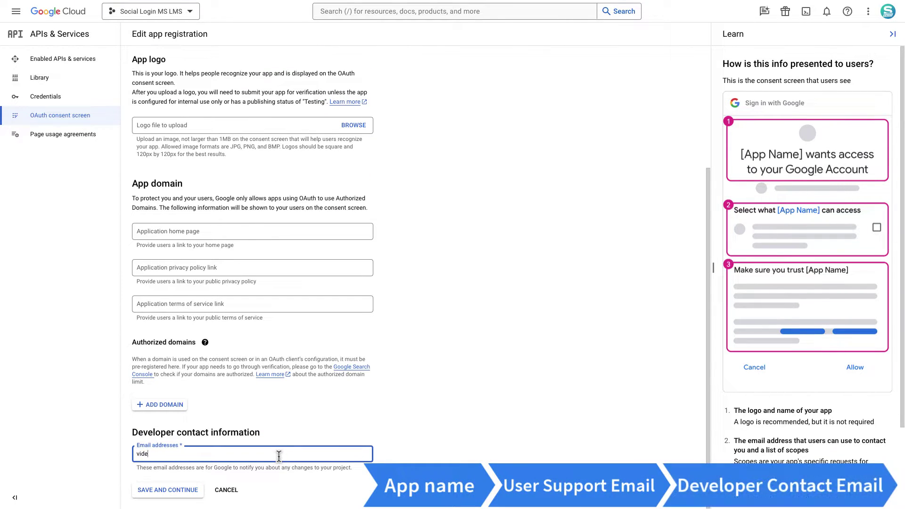
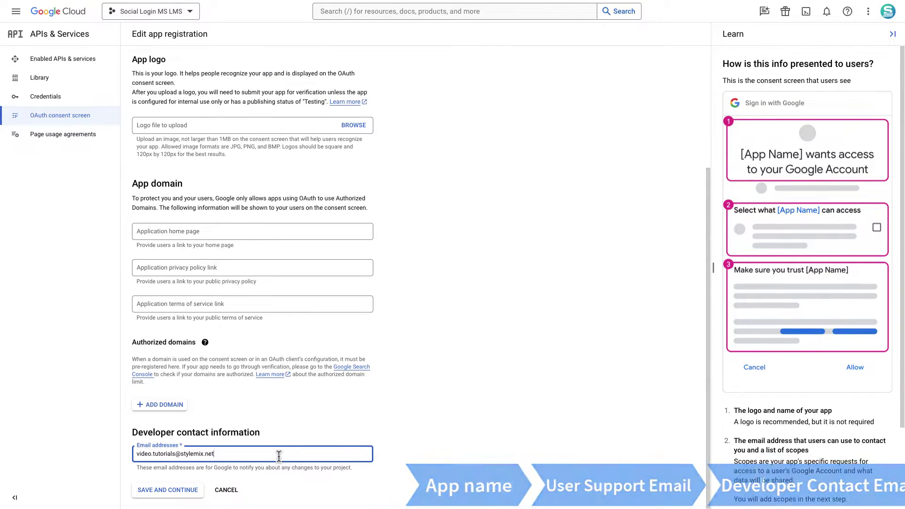
- Save through Scopes and Test users unchanged, then review the Summary page
left_click(178, 490)
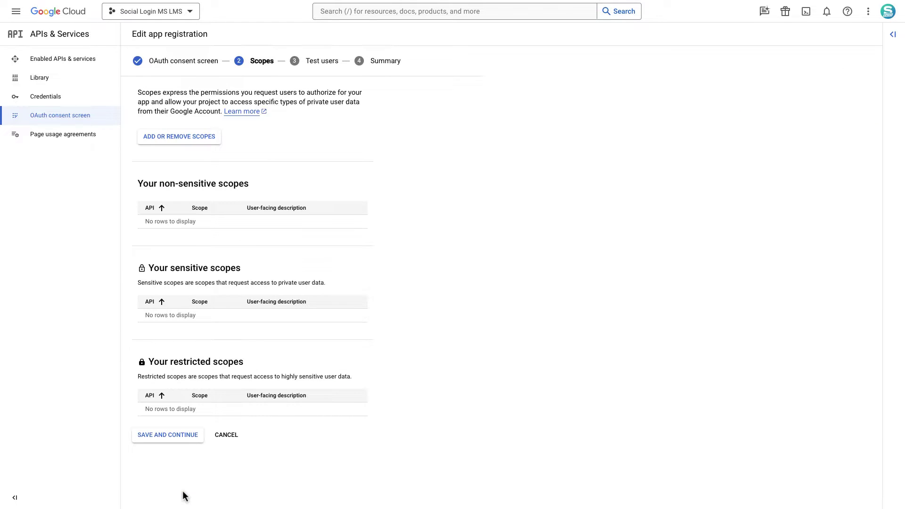
left_click(183, 439)
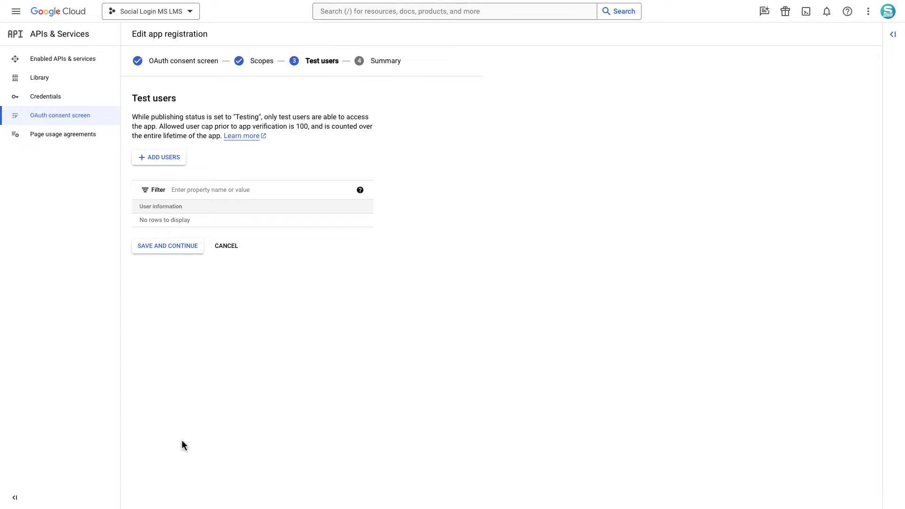
left_click(178, 247)
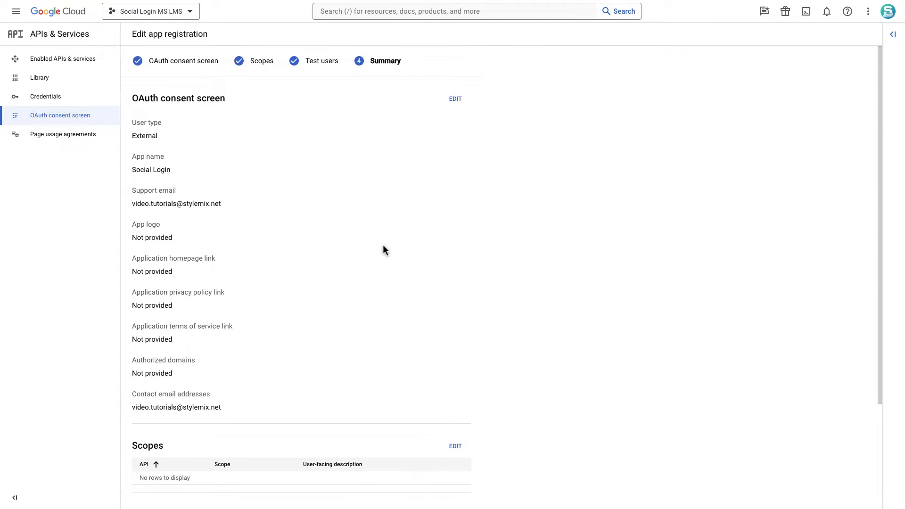
scroll(382, 250, "down", 3)
scroll(382, 250, "up", 3)
scroll(383, 246, "down", 3)
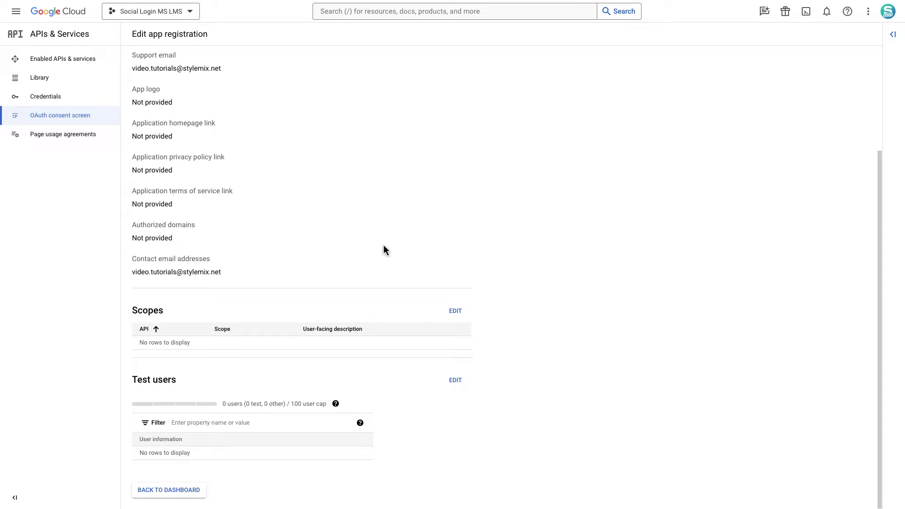
scroll(383, 250, "up", 3)
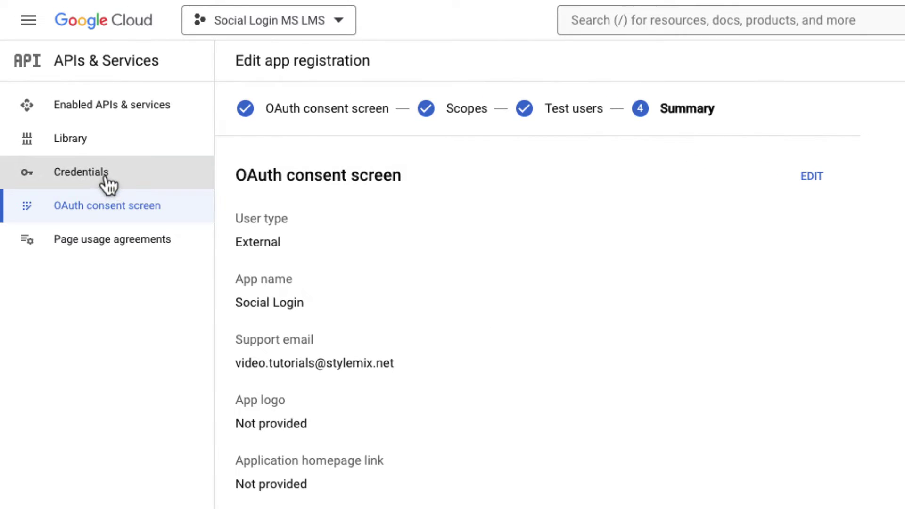
- Create a Web application OAuth client ID using MasterStudy's Google redirect URL as authorized redirect URI
left_click(106, 179)
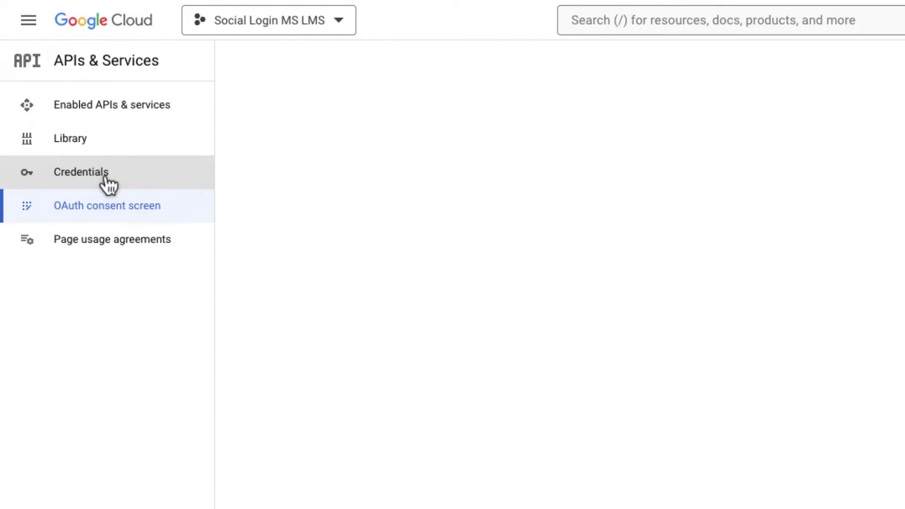
left_click(427, 71)
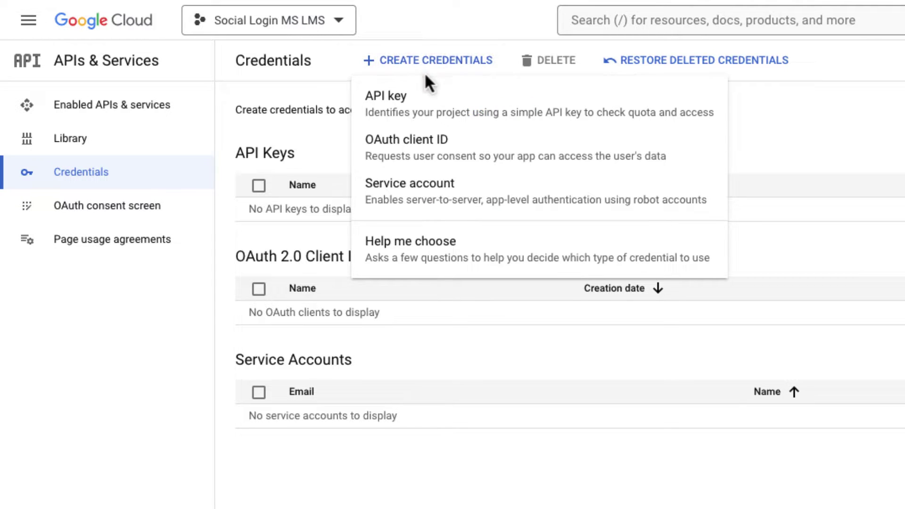
left_click(431, 161)
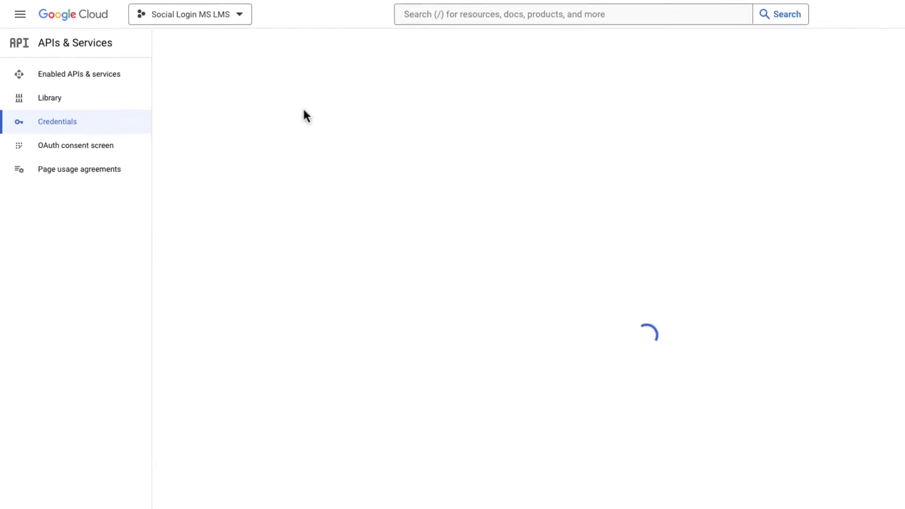
left_click(239, 100)
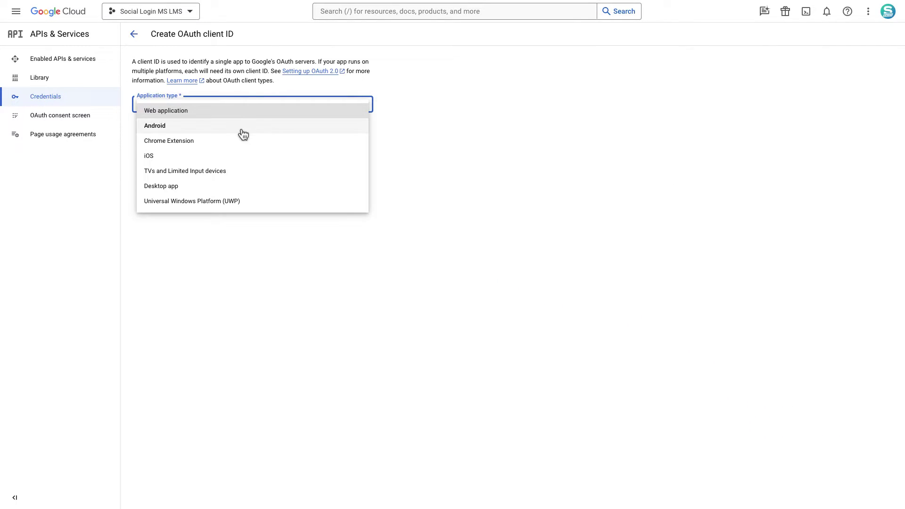
left_click(250, 113)
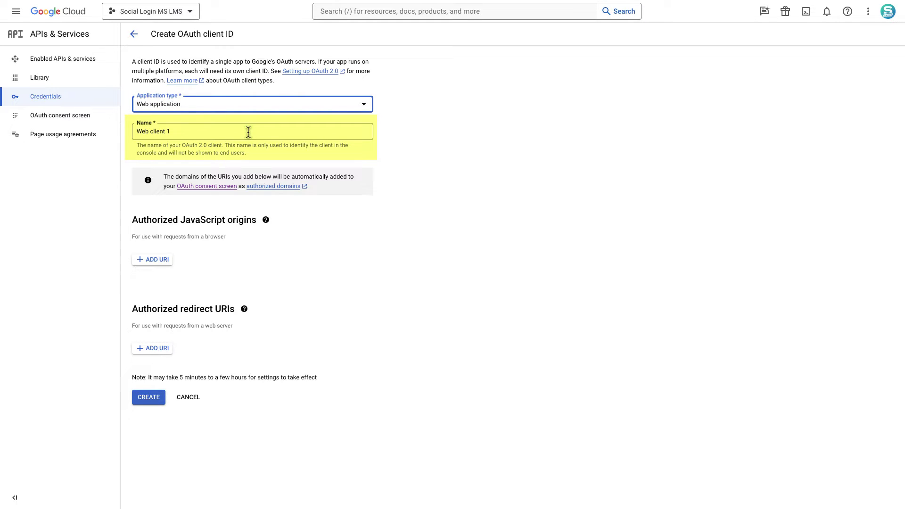
left_click(158, 351)
left_click(181, 354)
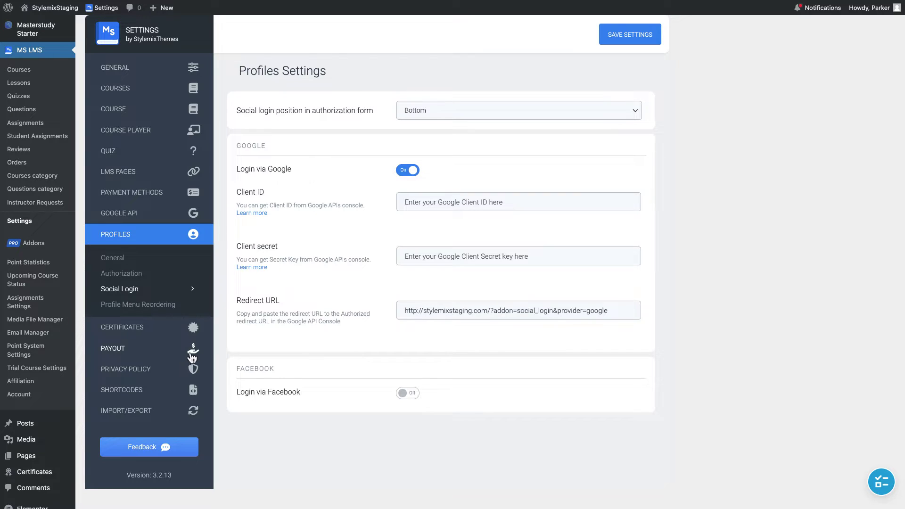
left_click(476, 311)
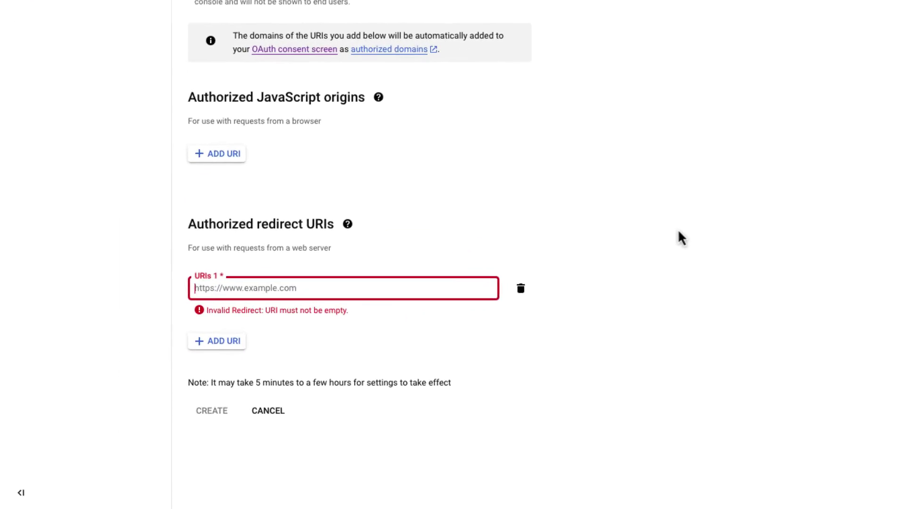
key("ctrl+v")
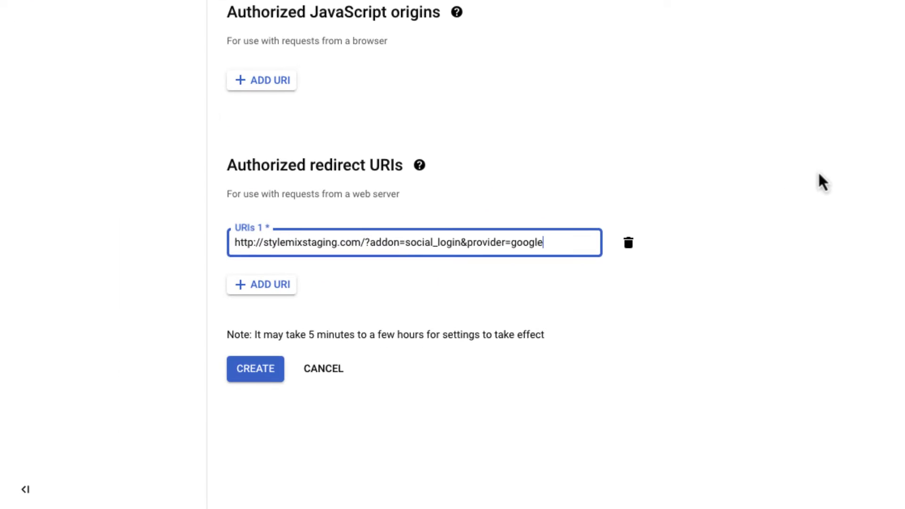
left_click(245, 377)
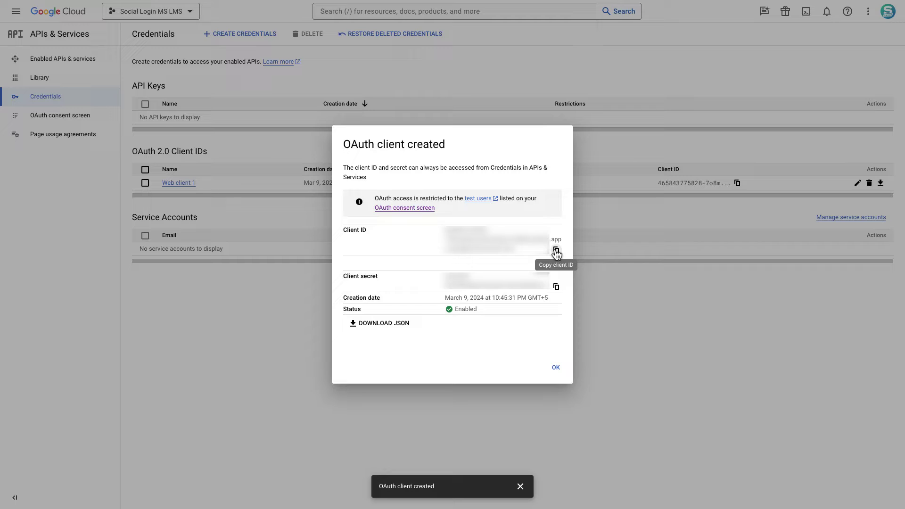
- Paste Web client 1's Client ID and secret into MasterStudy's Google login fields and save
key("alt+Tab")
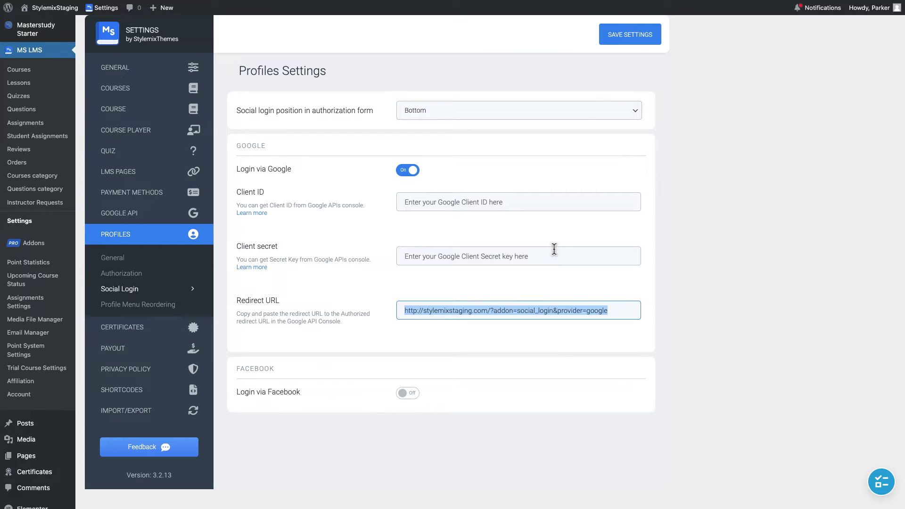
left_click(548, 197)
key("ctrl+v")
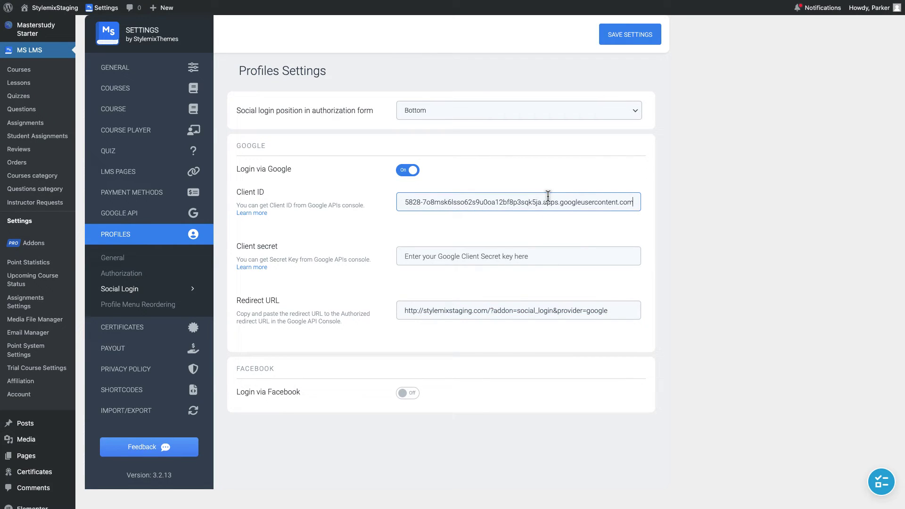
key("alt+Tab")
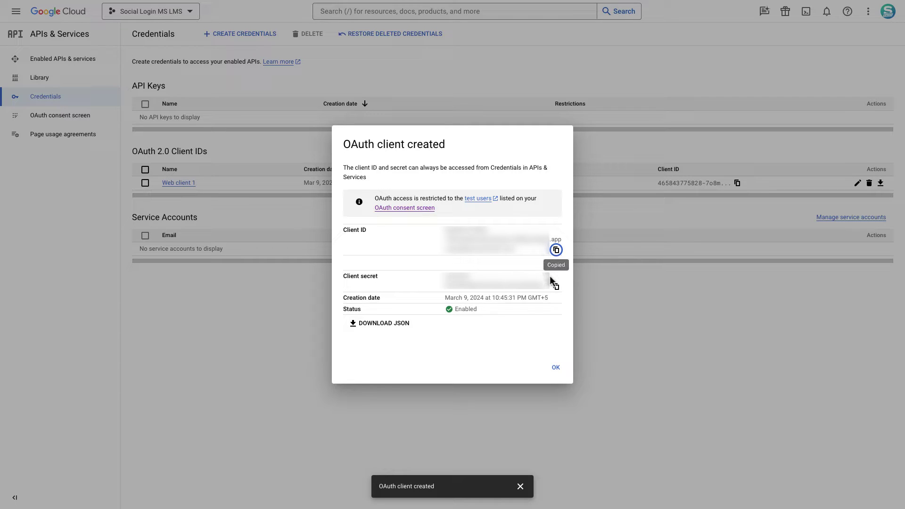
left_click(556, 288)
key("alt+Tab")
left_click(548, 262)
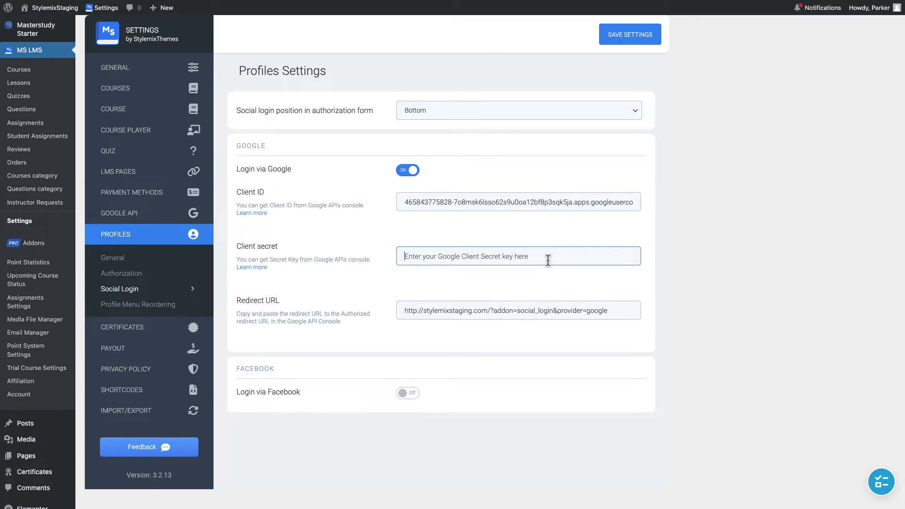
key("ctrl+v")
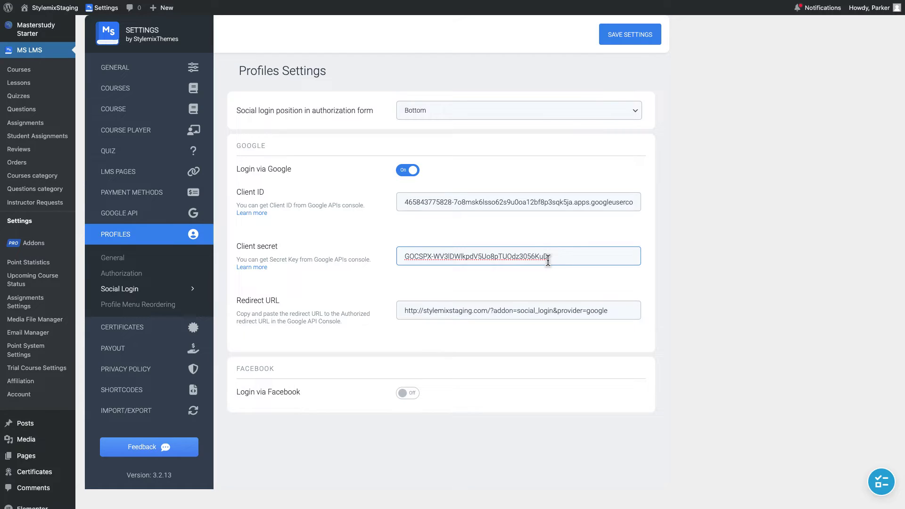
left_click(632, 40)
key("alt+Tab")
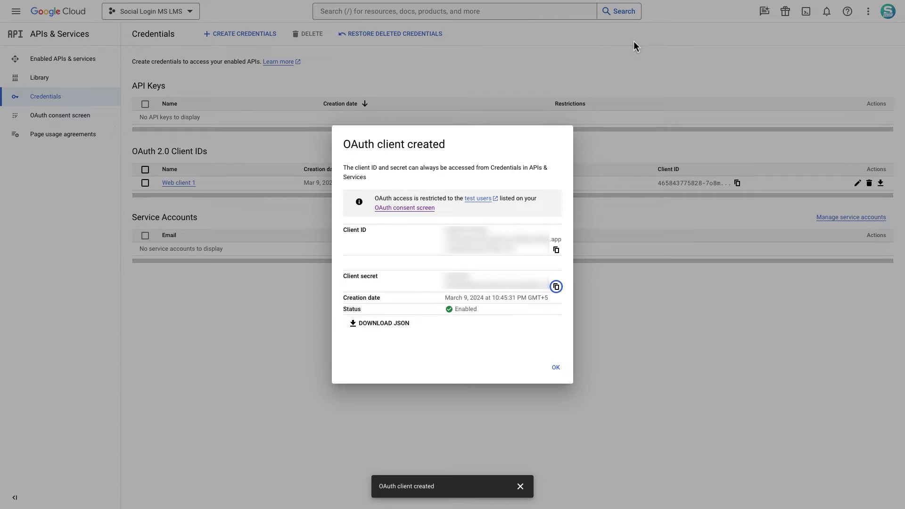
left_click(556, 368)
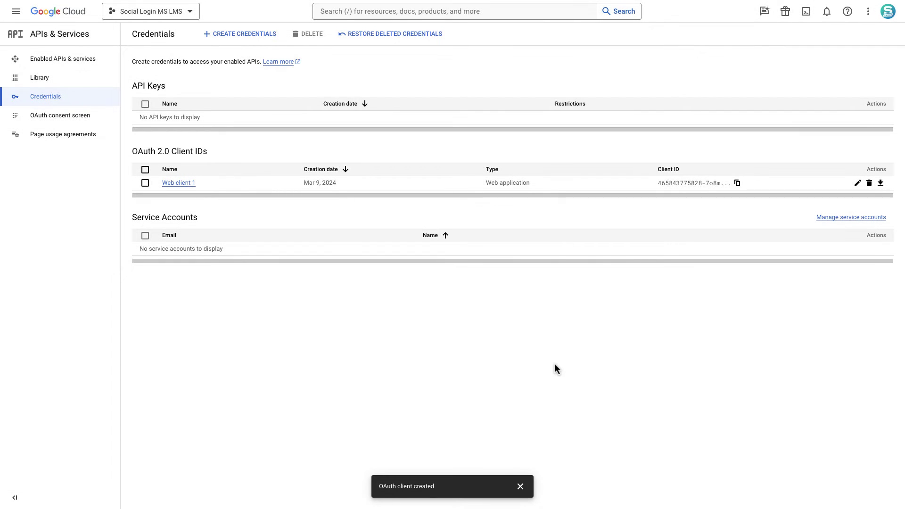
- Publish the Social Login app on the OAuth consent screen and confirm the push to production
left_click(518, 485)
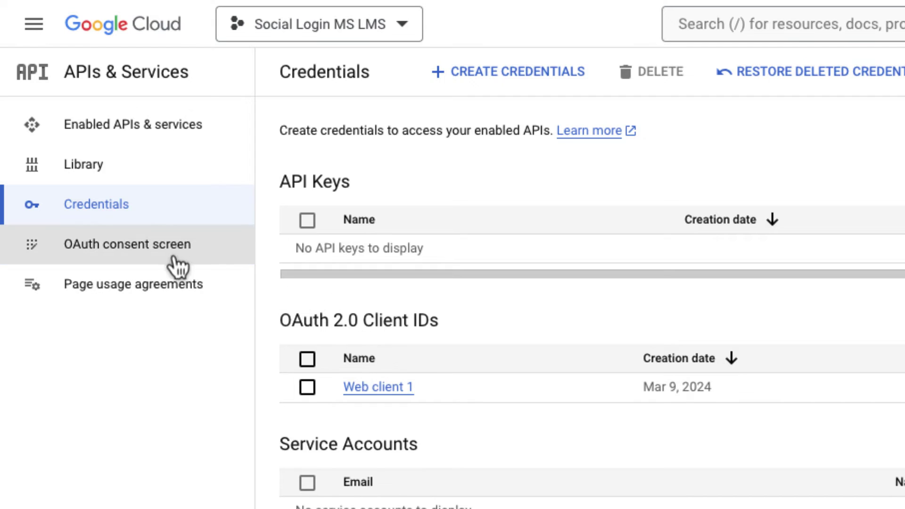
left_click(171, 263)
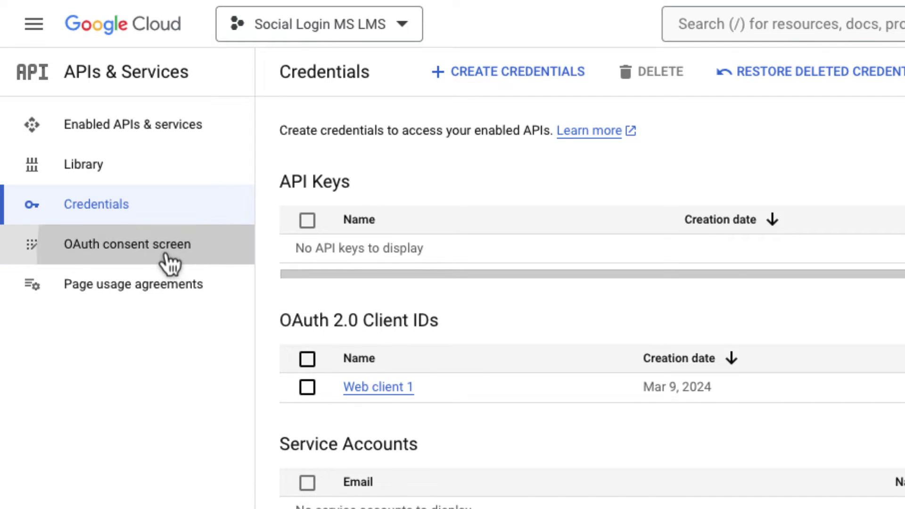
left_click(332, 297)
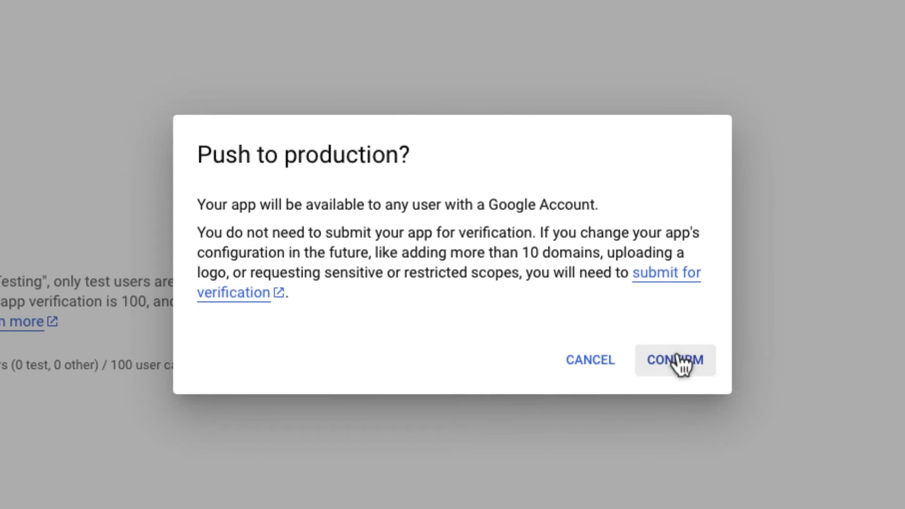
left_click(678, 360)
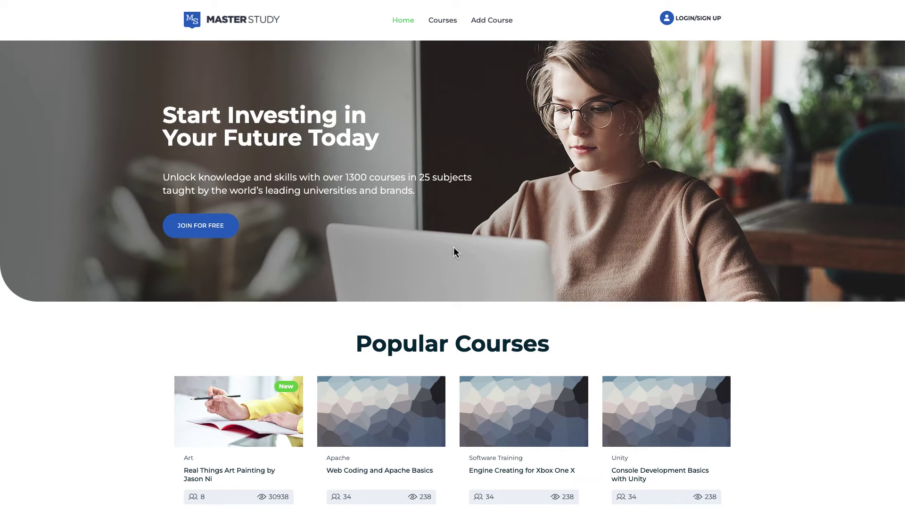
- Sign in to the site via the Google button and check the logged-in account menu on the homepage
left_click(707, 26)
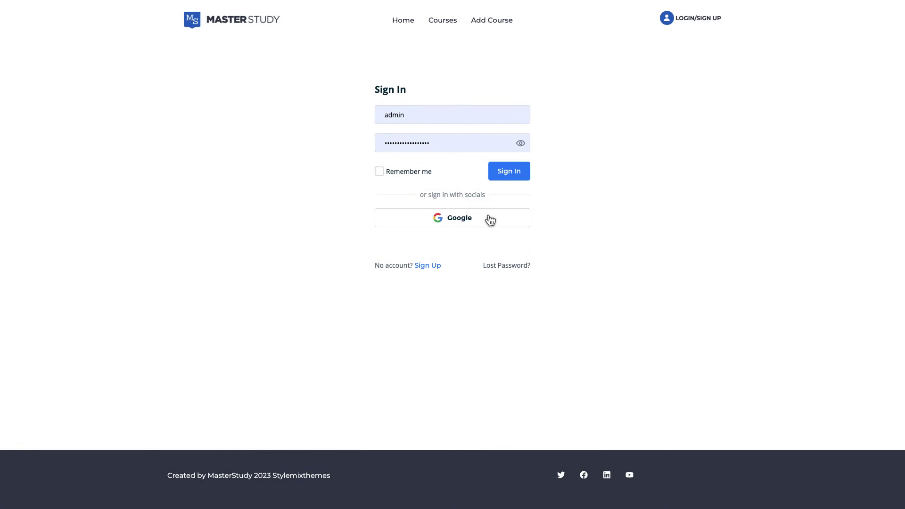
left_click(479, 223)
left_click(448, 239)
left_click(488, 299)
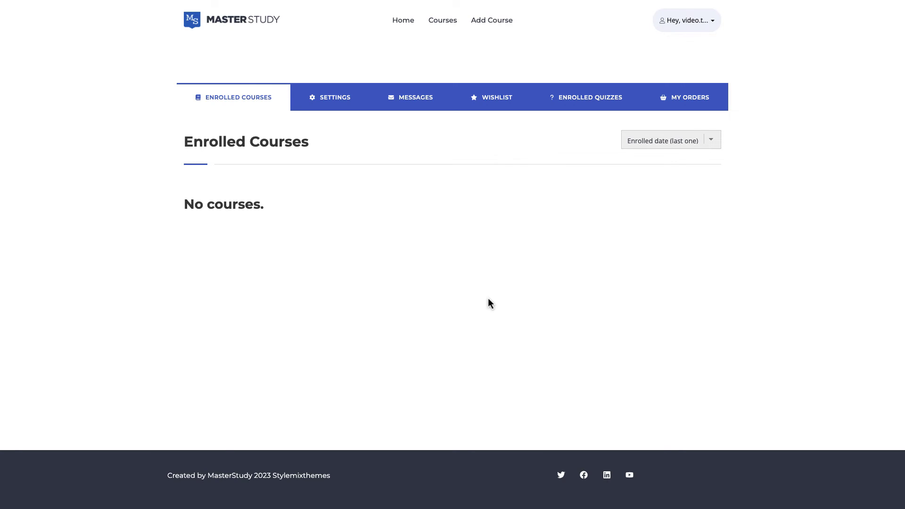
left_click(234, 31)
left_click(707, 29)
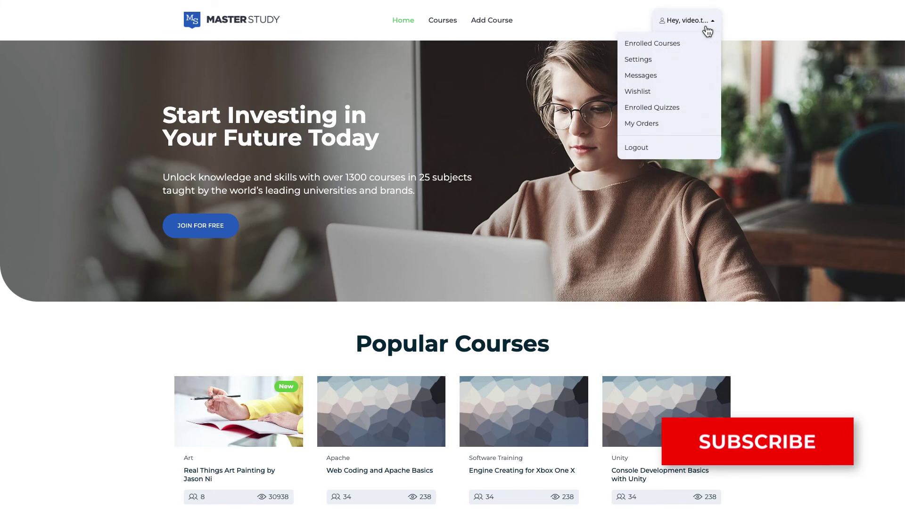